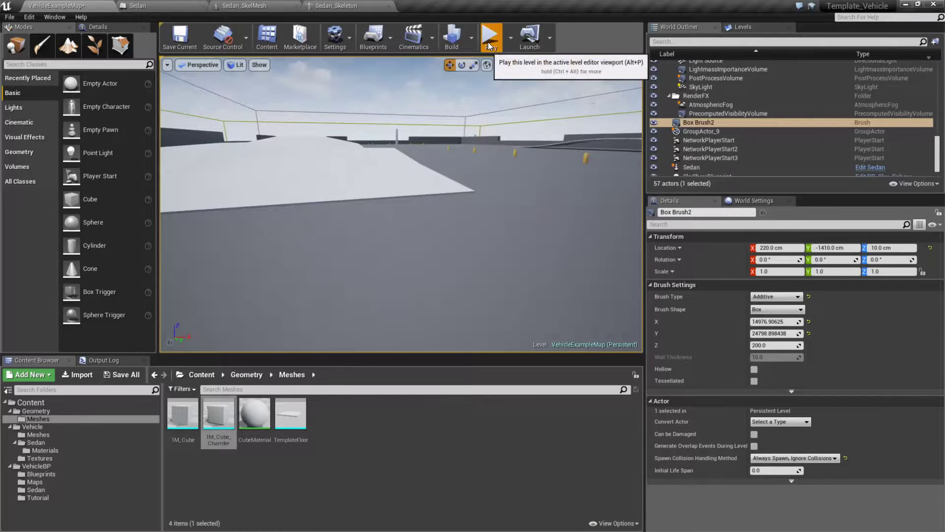
Play the vehicle template level and test-drive the sedan across the flat floor, accelerating, braking and steering both ways
click(488, 42)
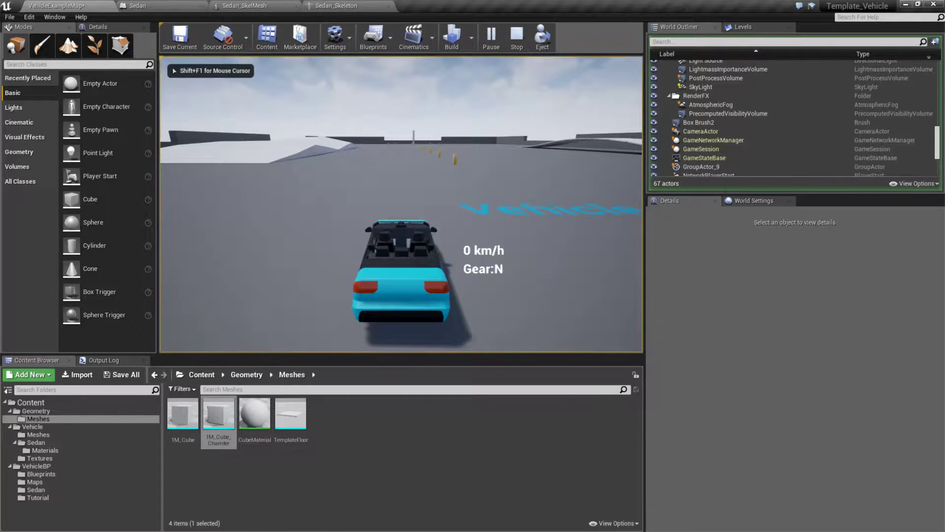
key(w)
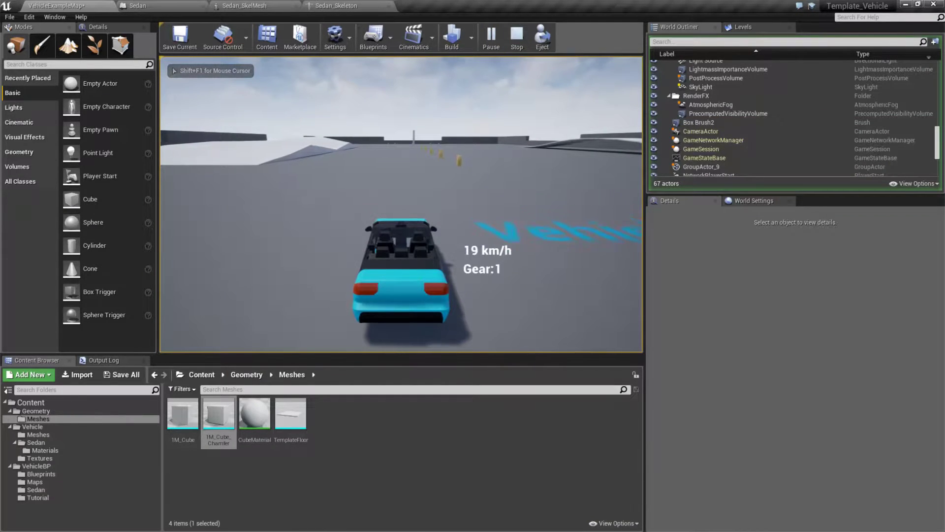
key(s)
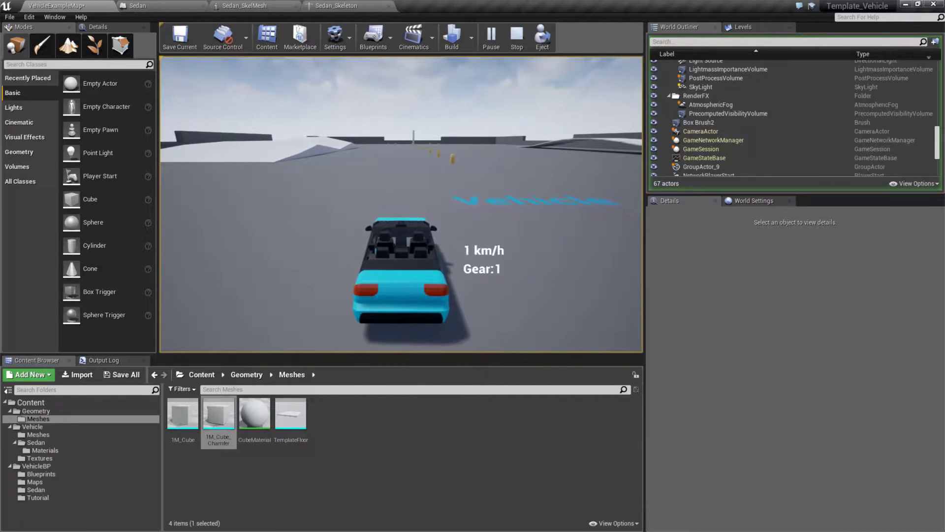
key(w)
key(d)
key(a)
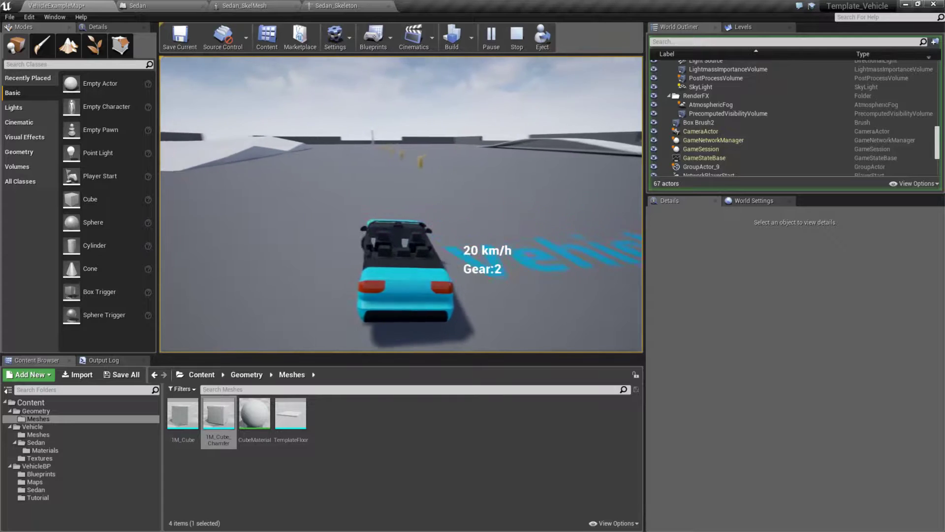
key(d)
key(w)
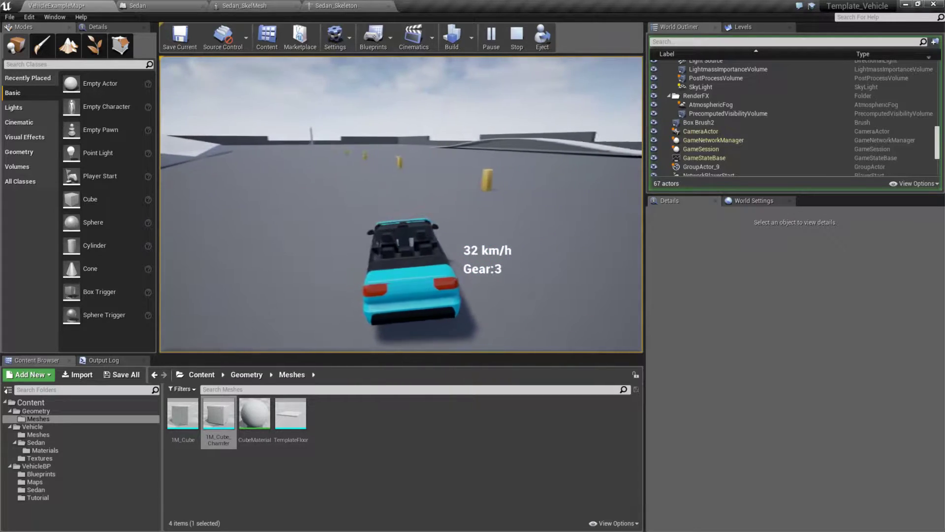
key(w)
key(d)
key(s)
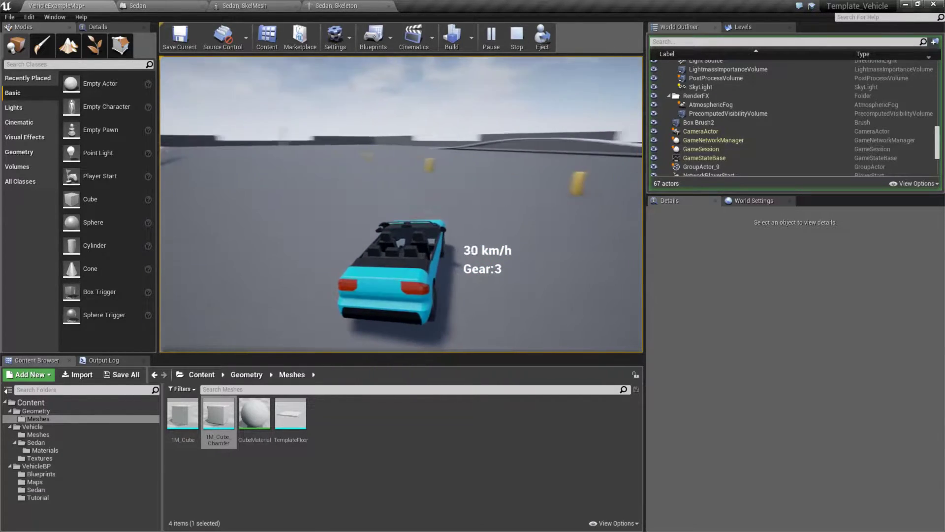
key(w)
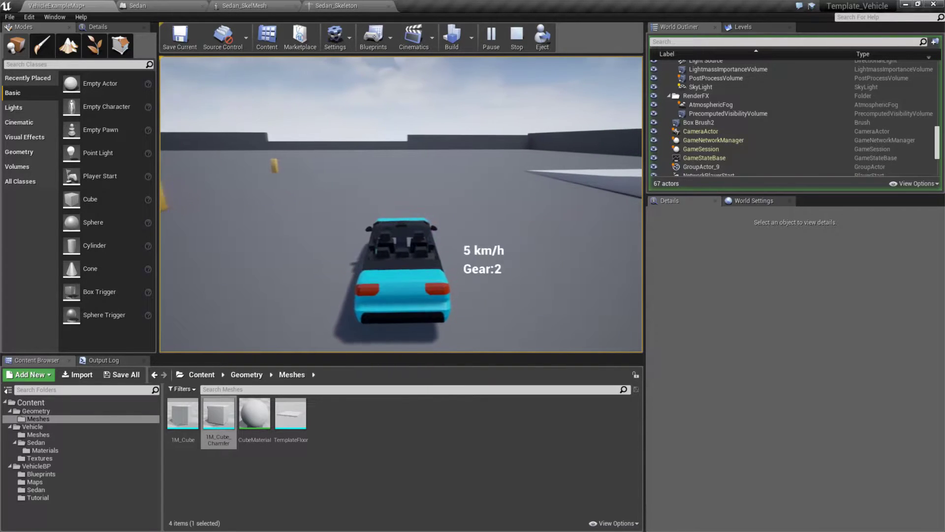
key(w)
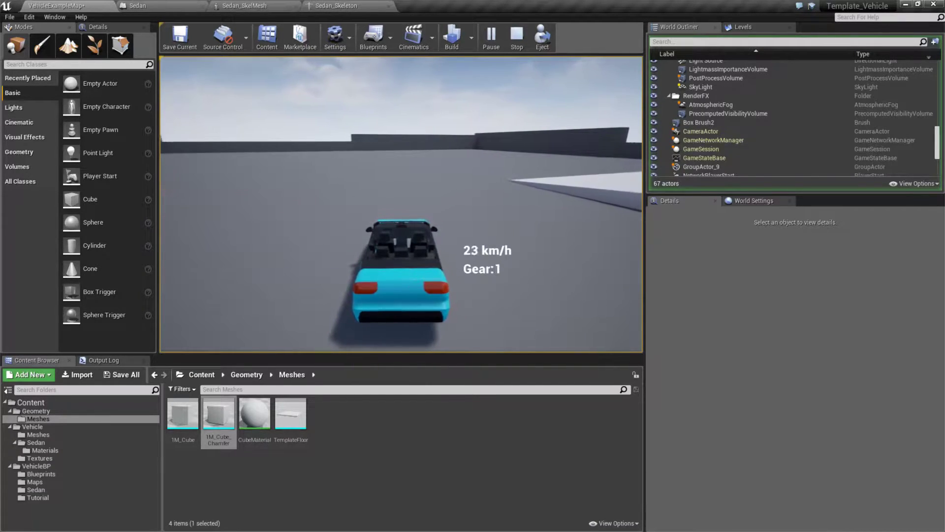
Drive the sedan up onto the large white ramp, test its handling there, and end the play session
key(d)
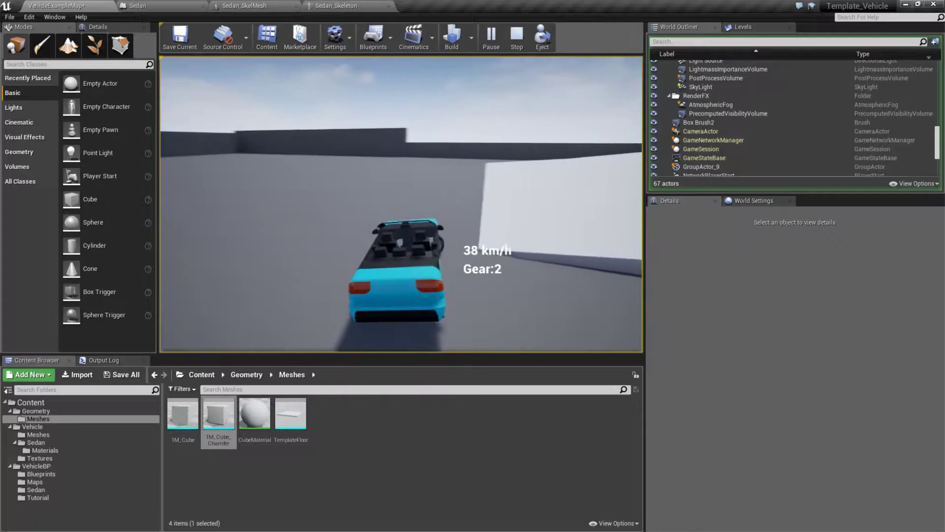
key(s)
key(w)
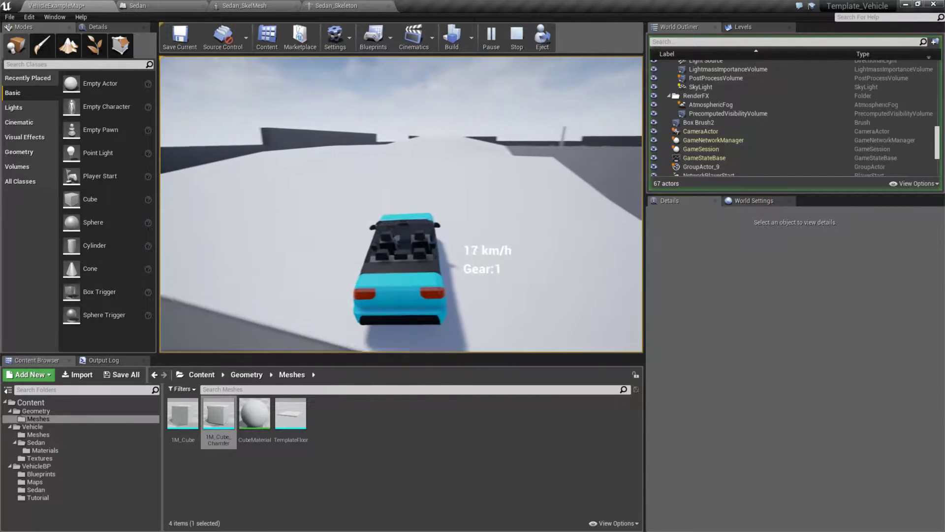
key(w)
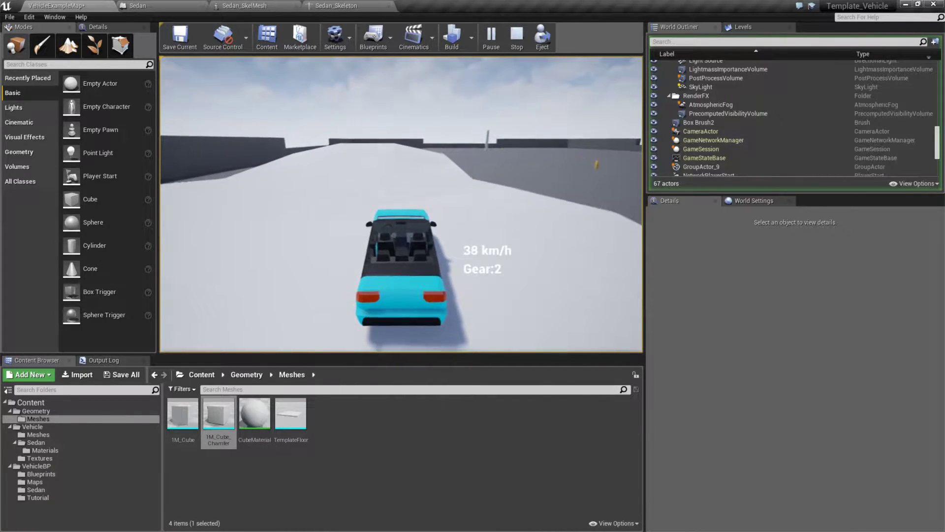
key(d)
key(a)
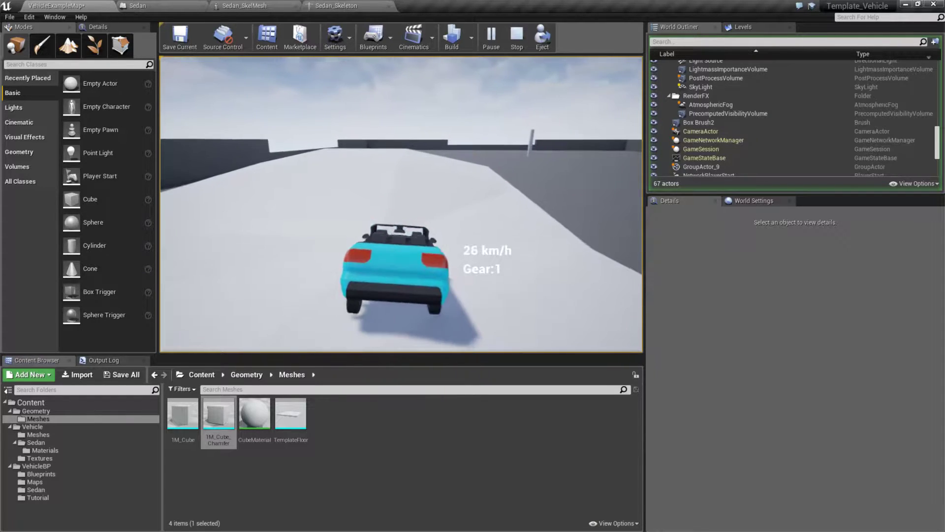
key(s)
key(Escape)
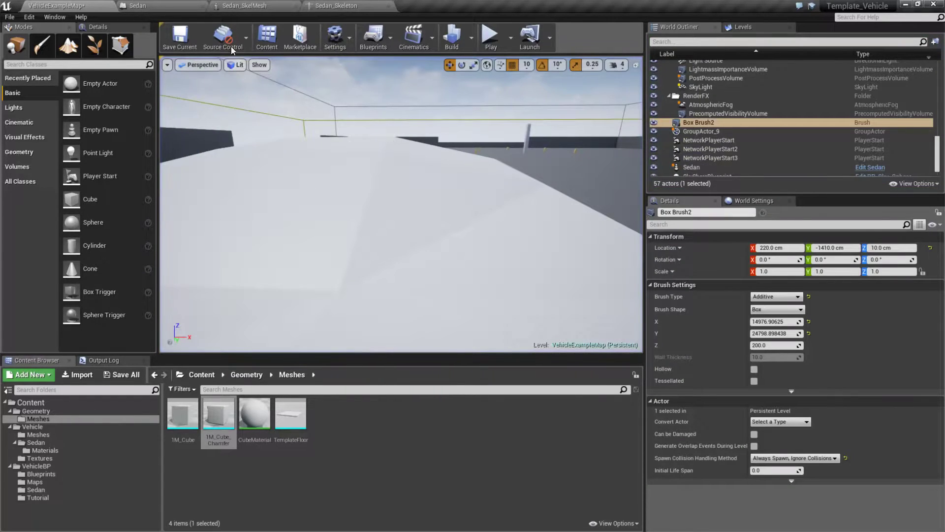
Open the Sedan blueprint and display the settings of its inherited VehicleMovement component
click(166, 3)
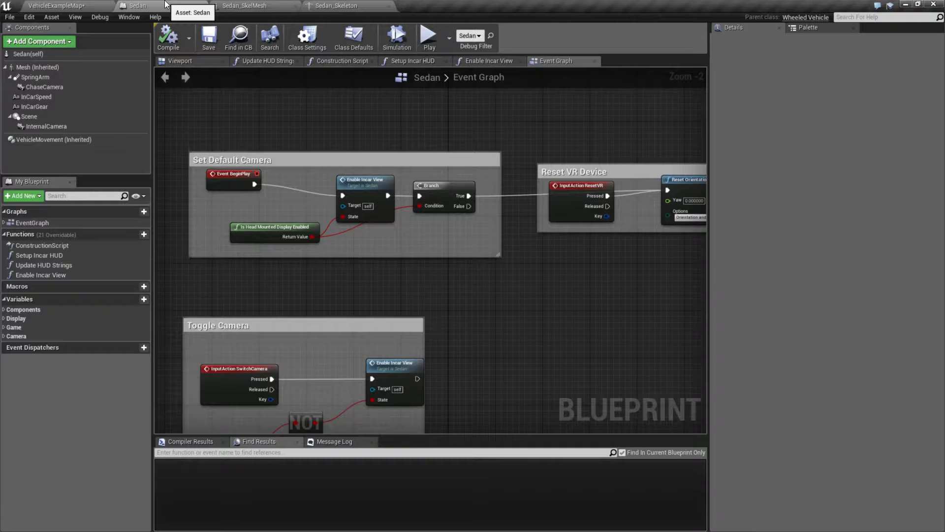
scroll(352, 117, down, 1)
right_drag(482, 282, 482, 193)
click(40, 140)
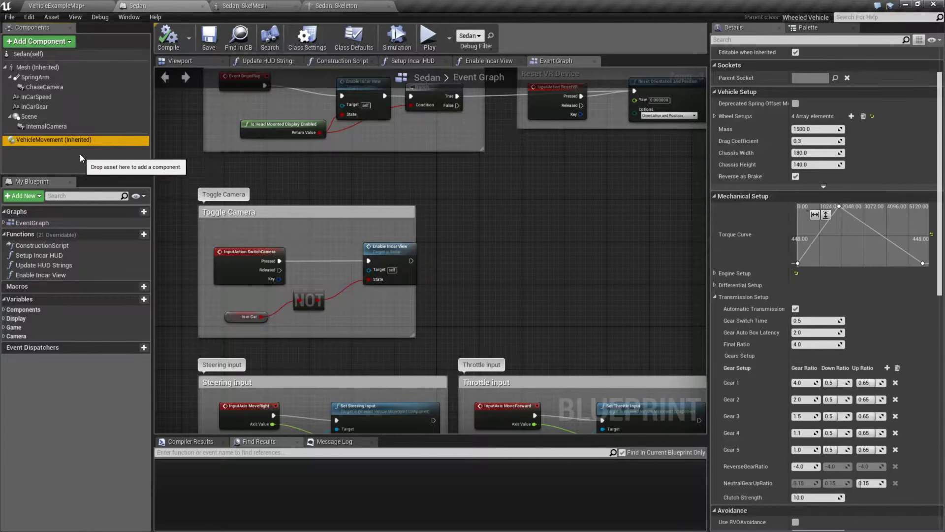
Examine the Engine Setup and Differential Setup of the vehicle movement, keeping Limited Slip 4W as the differential type
click(720, 296)
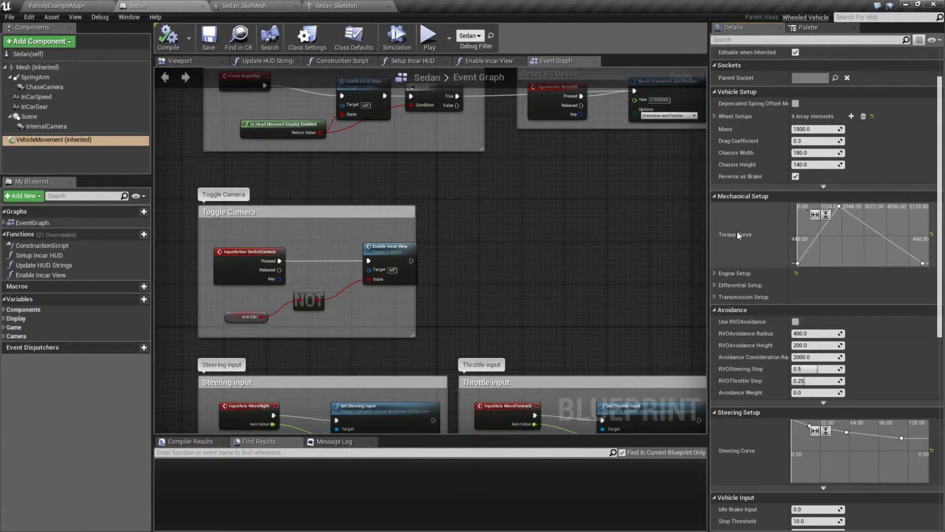
click(714, 274)
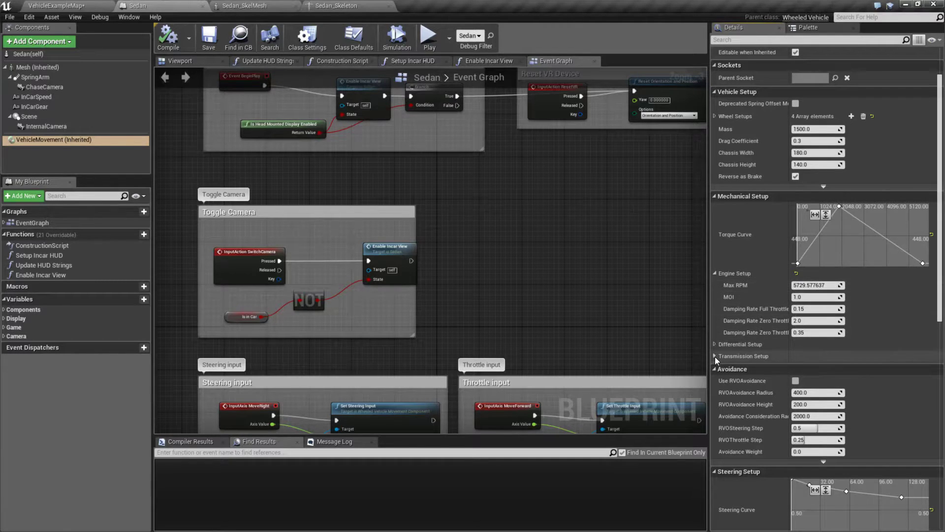
click(714, 344)
scroll(763, 356, down, 2)
scroll(763, 356, down, 1)
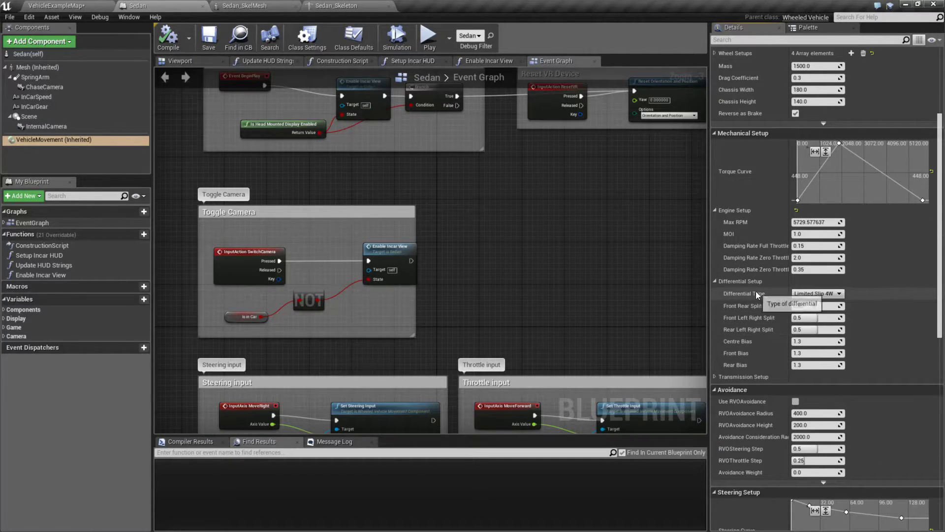
click(811, 294)
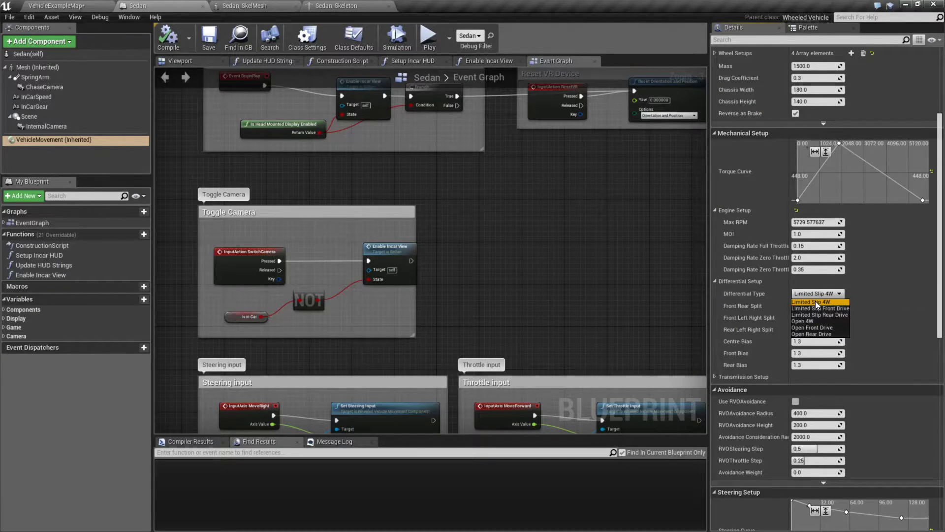
click(816, 302)
Collapse the Differential Setup and review the Transmission Setup with its gear ratios, leaving that section collapsed
click(714, 282)
click(715, 293)
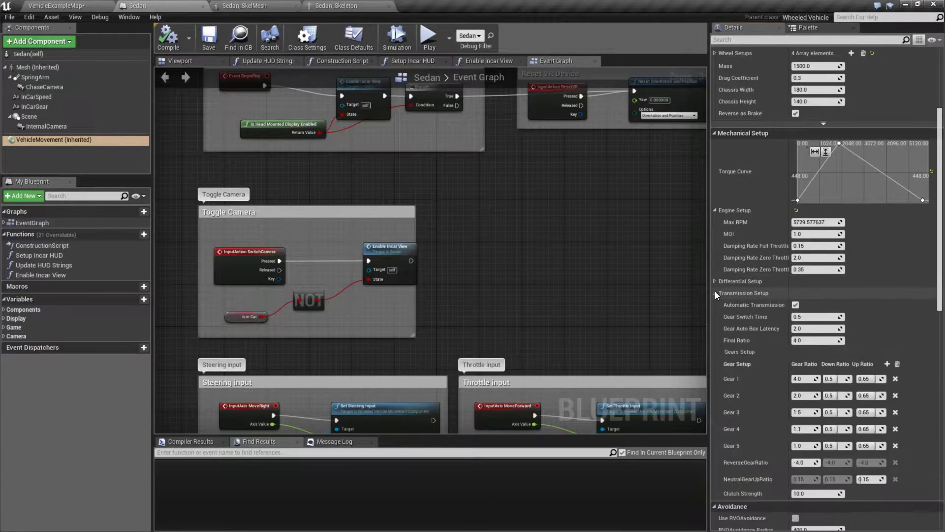
scroll(775, 344, down, 3)
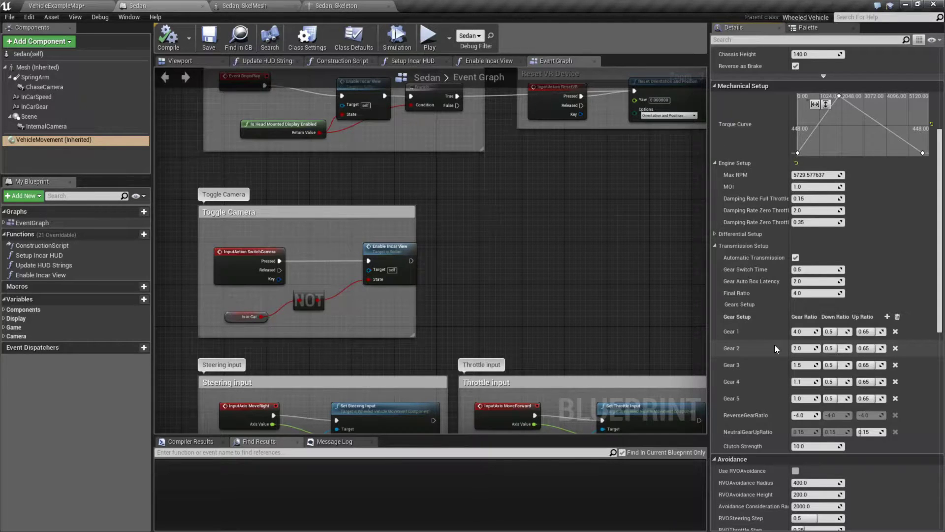
click(715, 246)
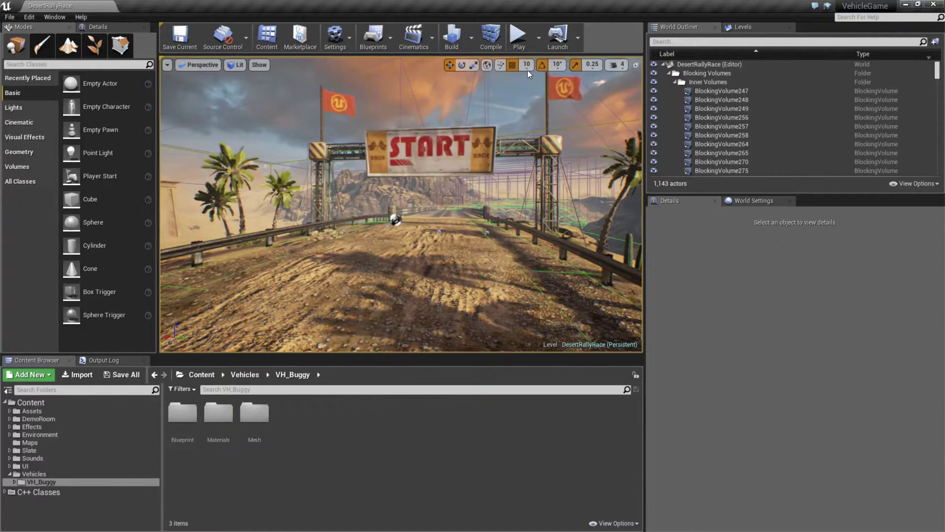
Play the DesertRallyRace level, test the buggy forwards and in reverse at the start line, and drive it across the bridge
click(517, 34)
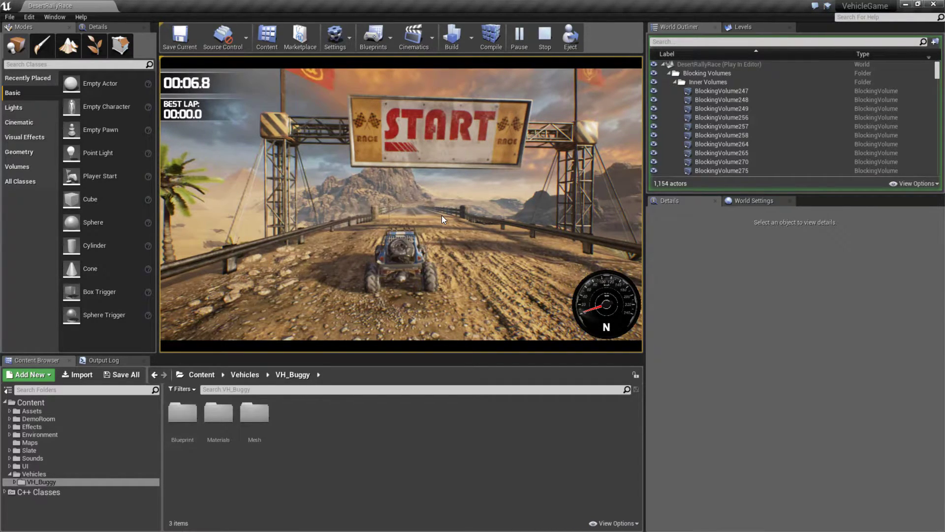
click(442, 215)
key(w)
key(s)
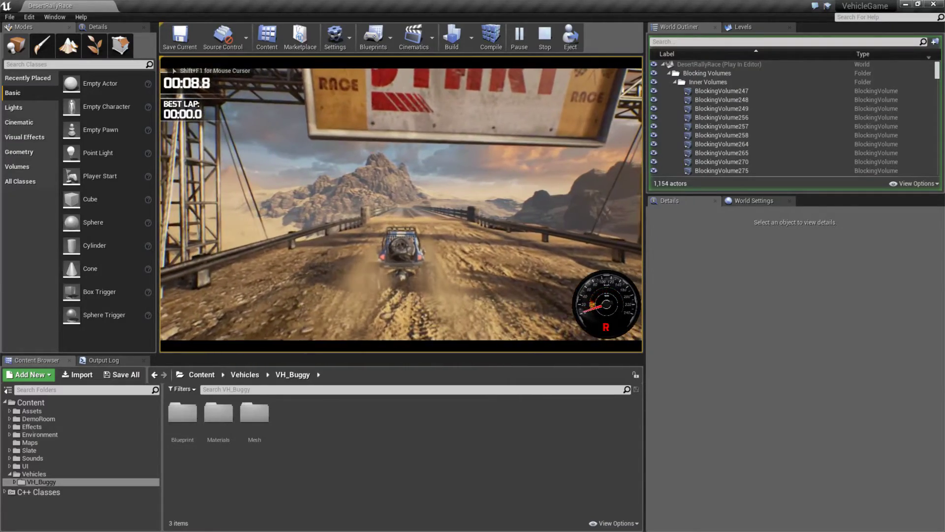
key(w)
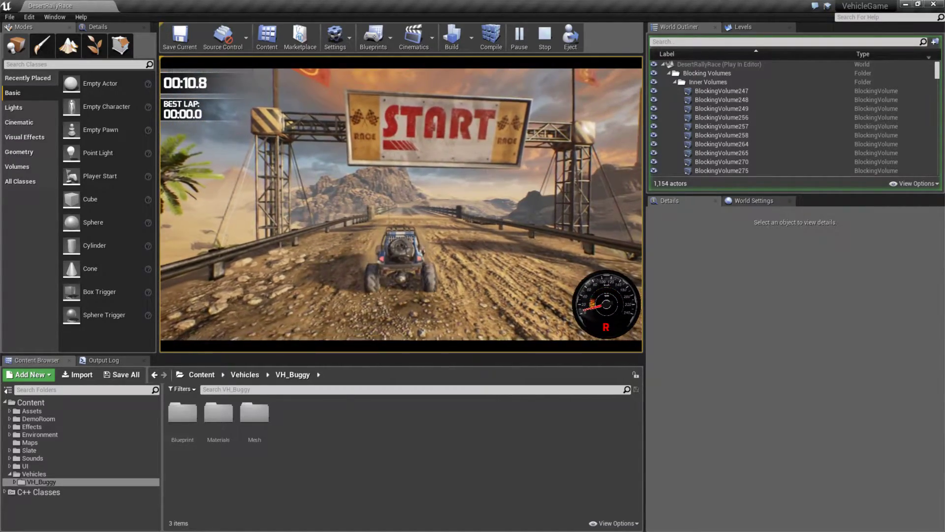
key(w)
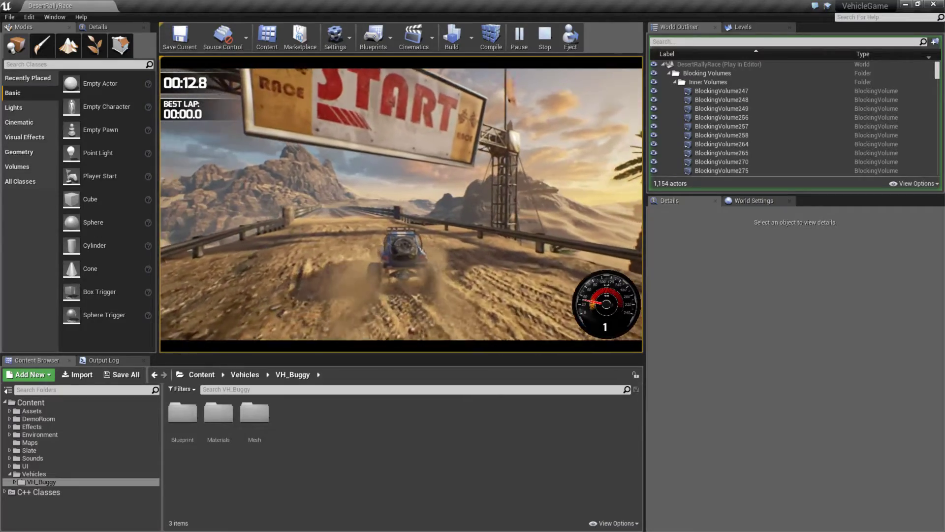
key(w)
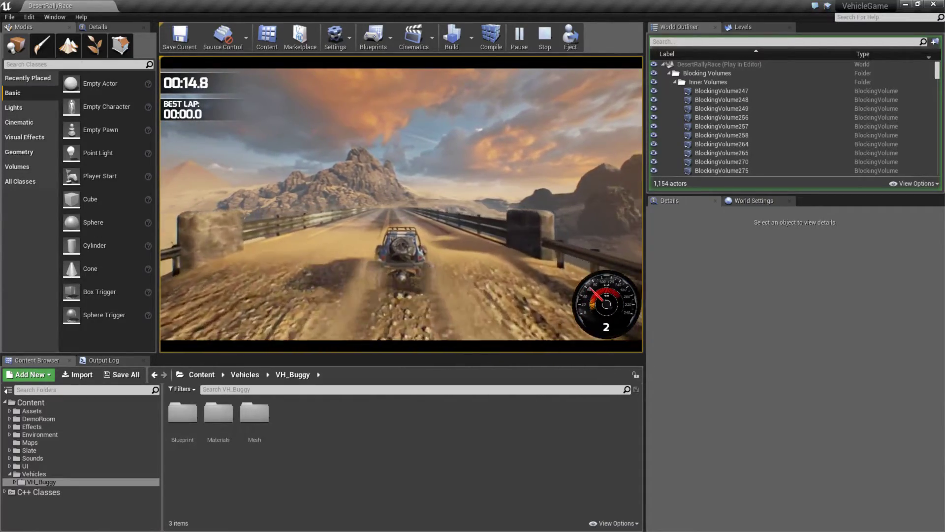
key(w)
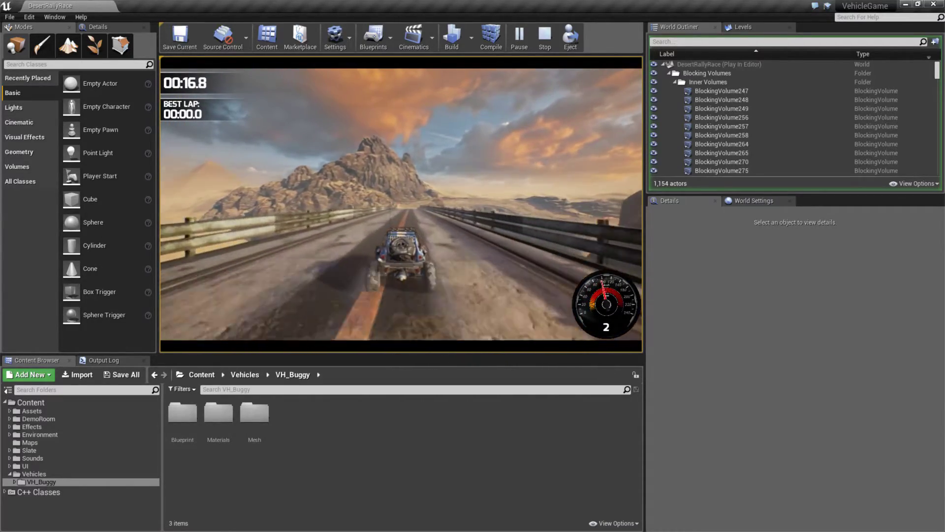
key(w)
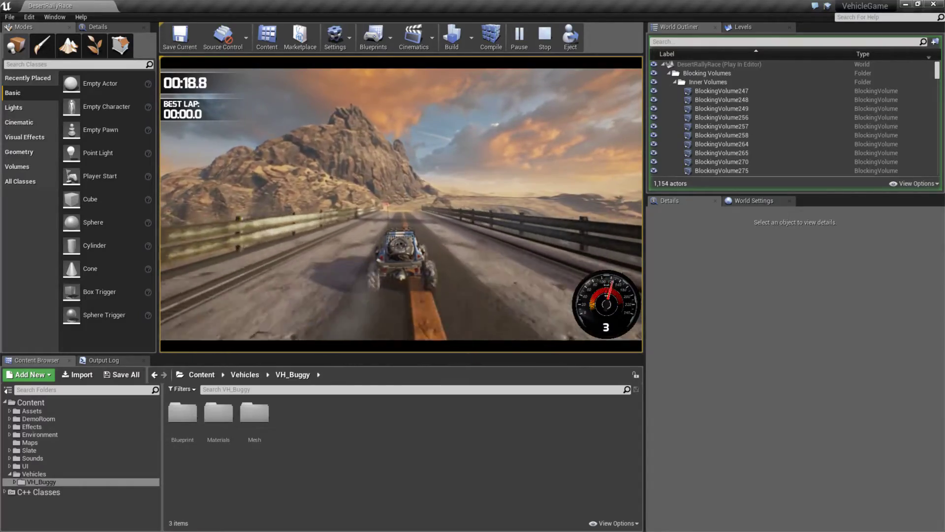
key(w)
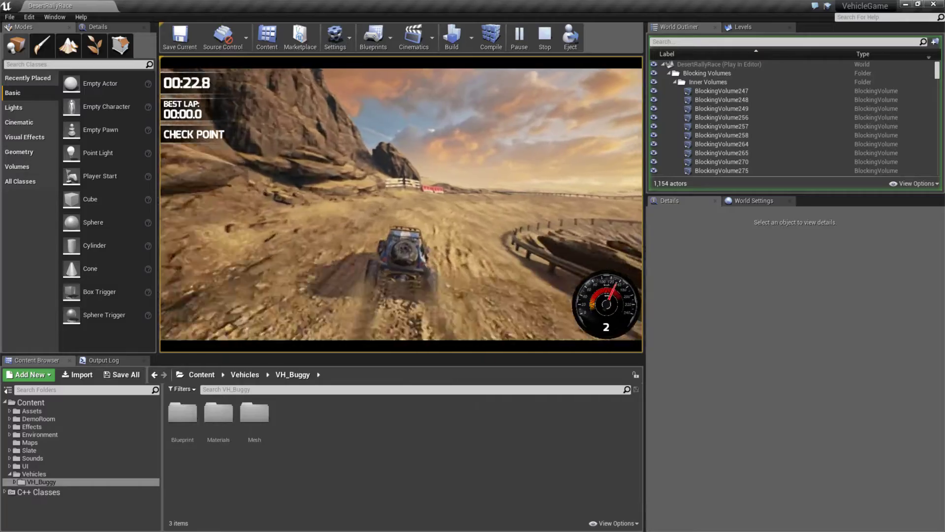
Drive the buggy through the desert bends, over the rough ground and between the two stone towers
key(w)
key(d)
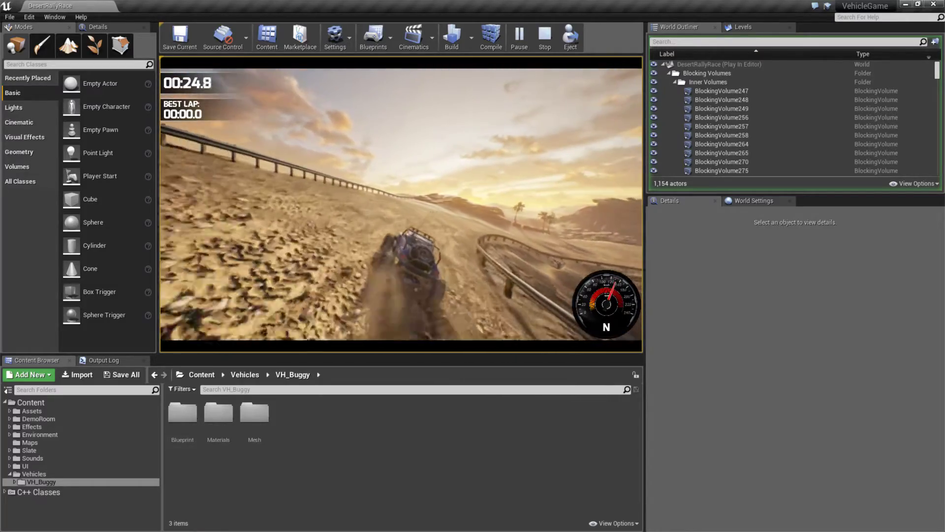
key(w)
key(d)
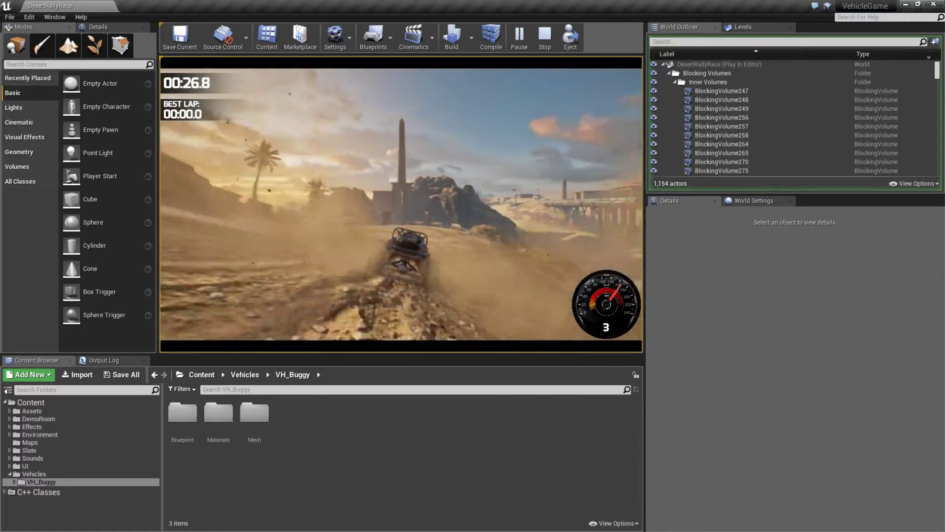
key(w)
key(a)
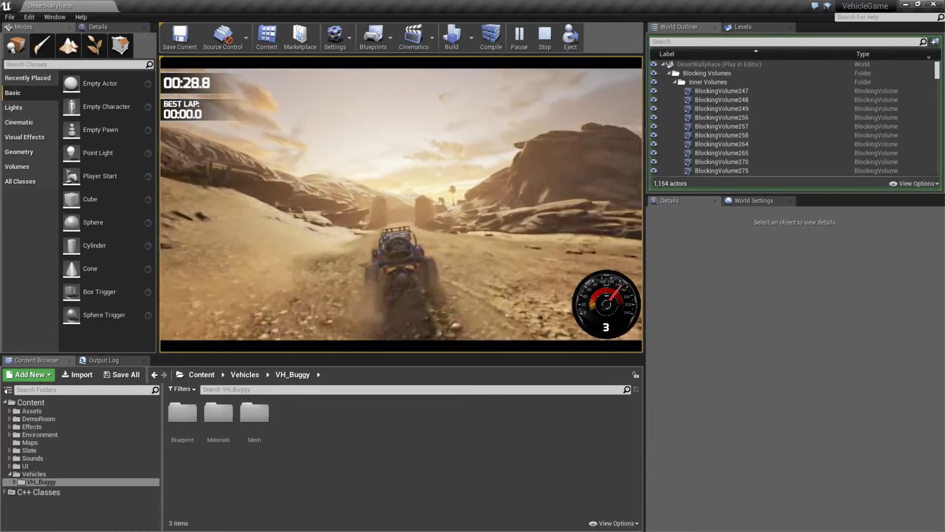
key(w)
key(a)
key(w)
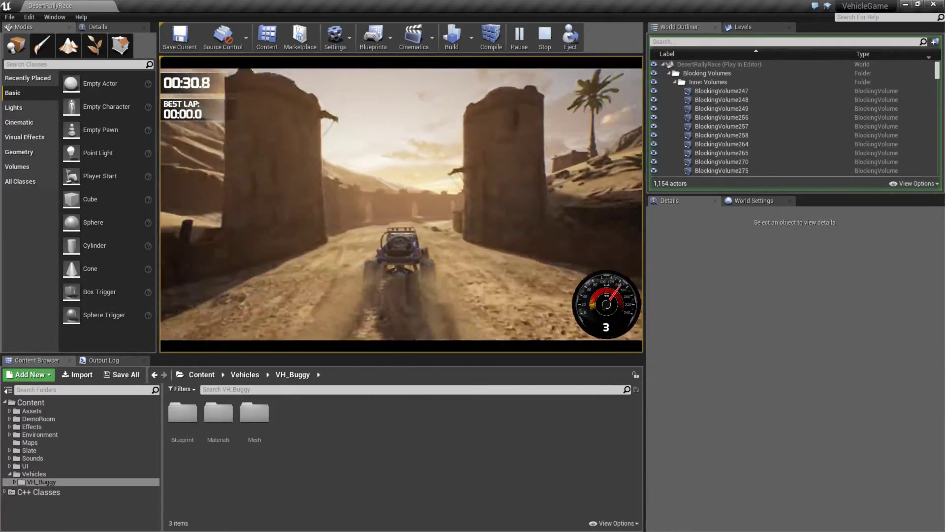
key(d)
key(w)
key(d)
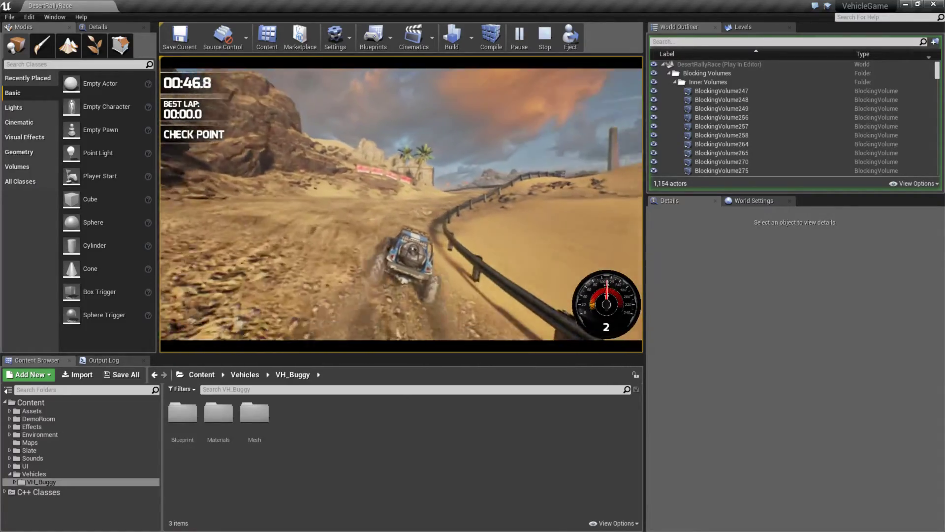
Steer the buggy past the pyramids and across the finish line to complete the first lap, and end the play session
key(a)
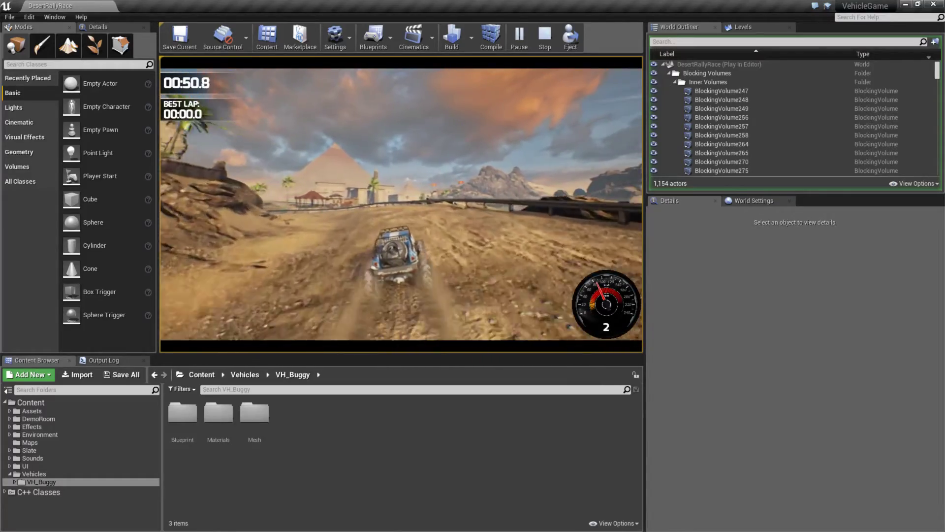
key(a)
key(a)
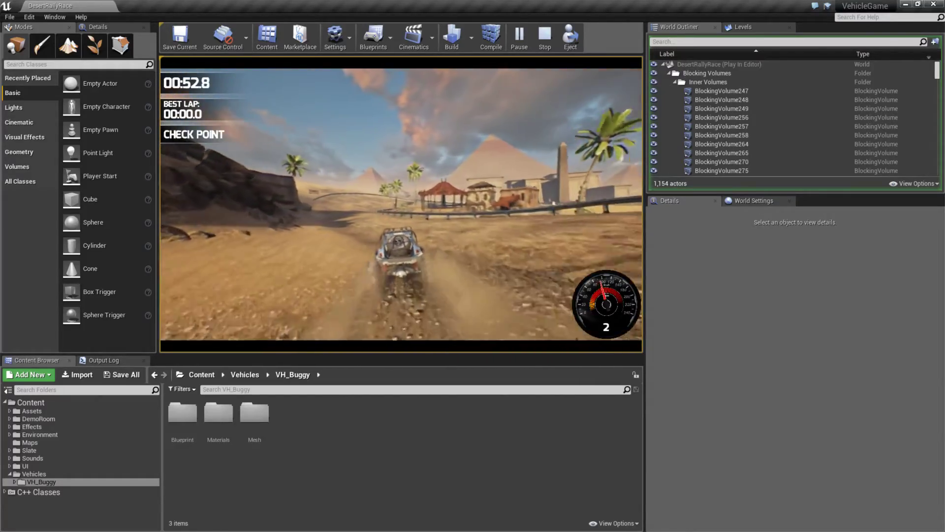
key(d)
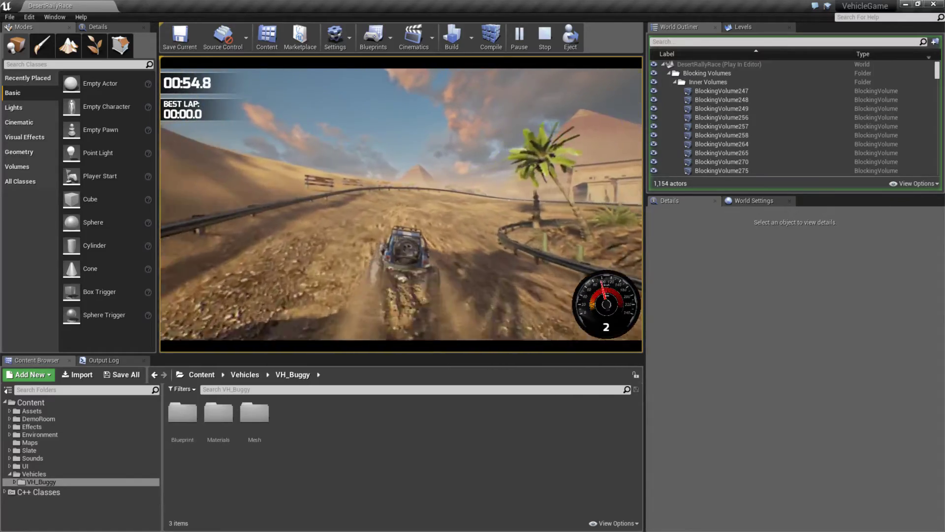
key(d)
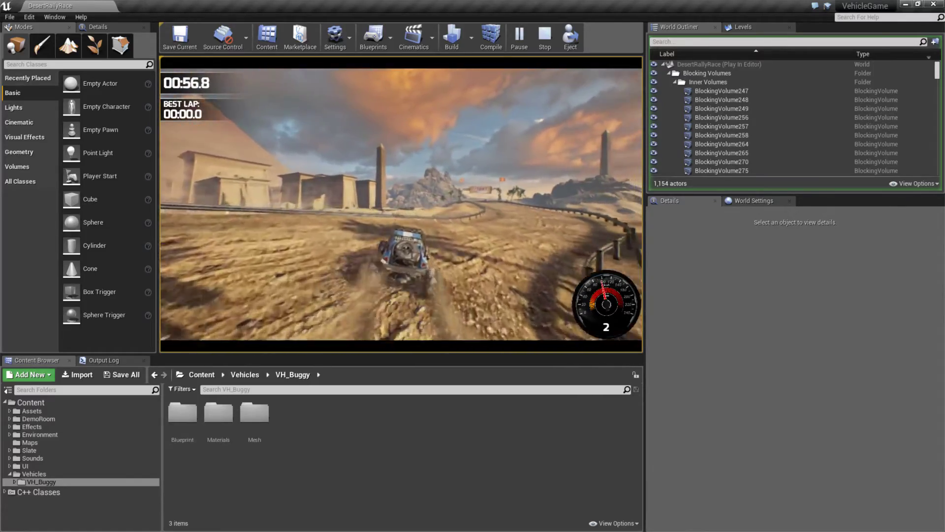
key(a)
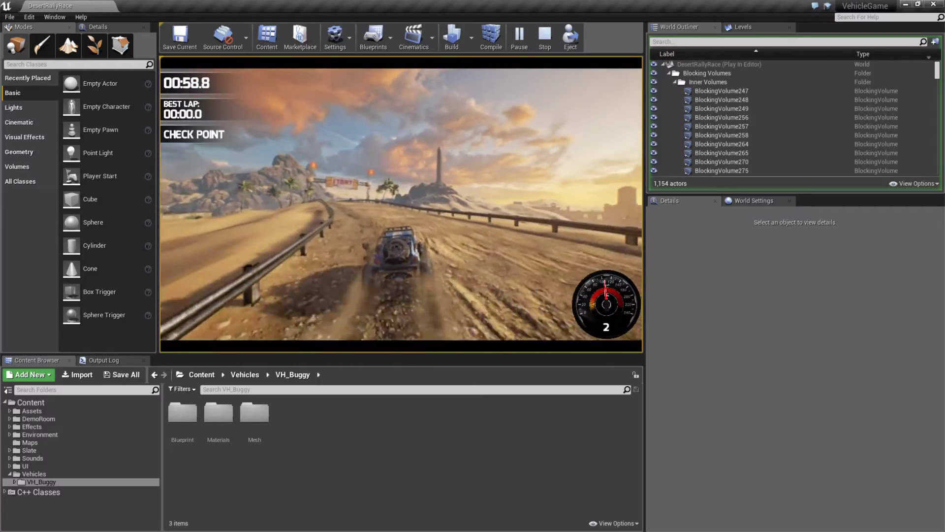
key(a)
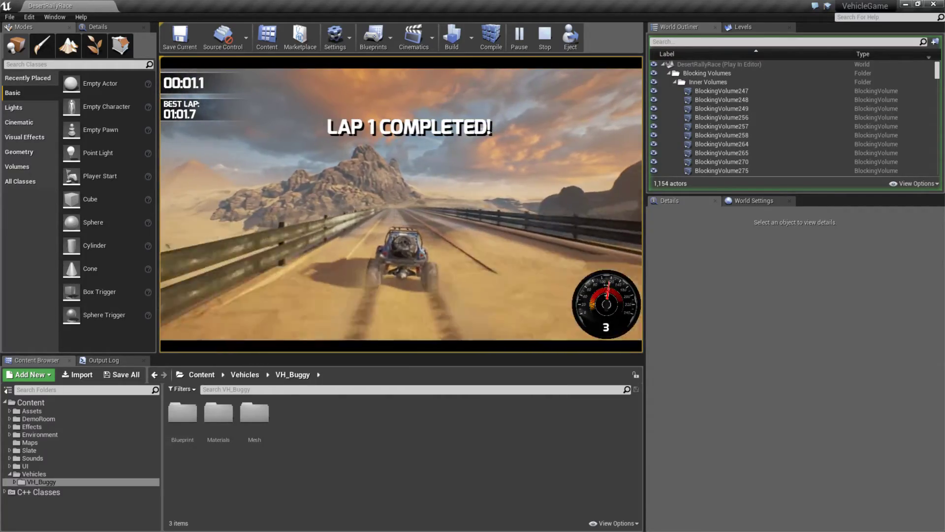
key(Escape)
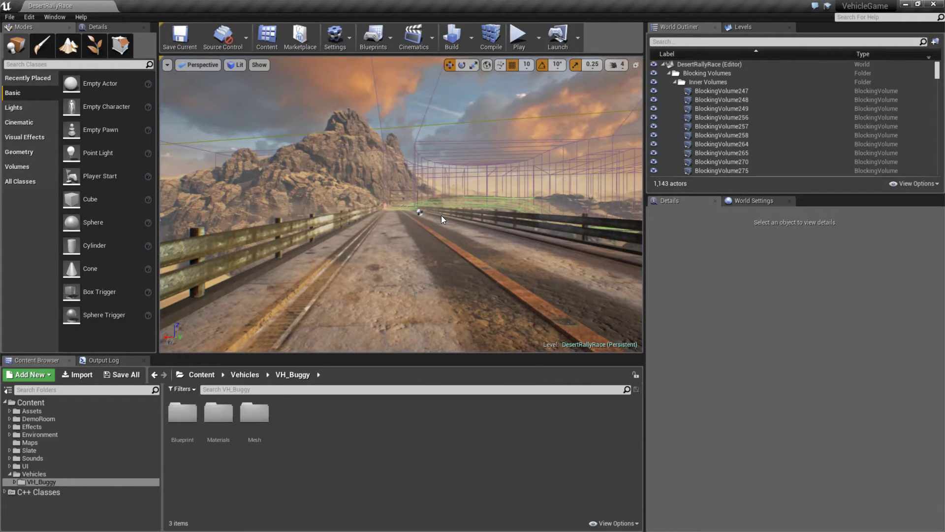
right_drag(376, 274, 359, 305)
key(s)
right_drag(442, 263, 320, 249)
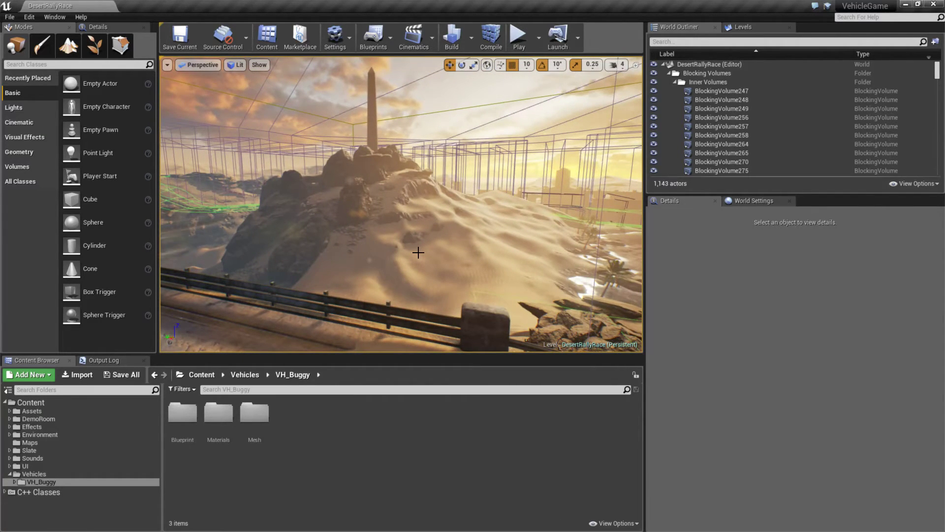
mouse_move(418, 252)
right_down()
mouse_move(409, 244)
mouse_move(417, 235)
right_up()
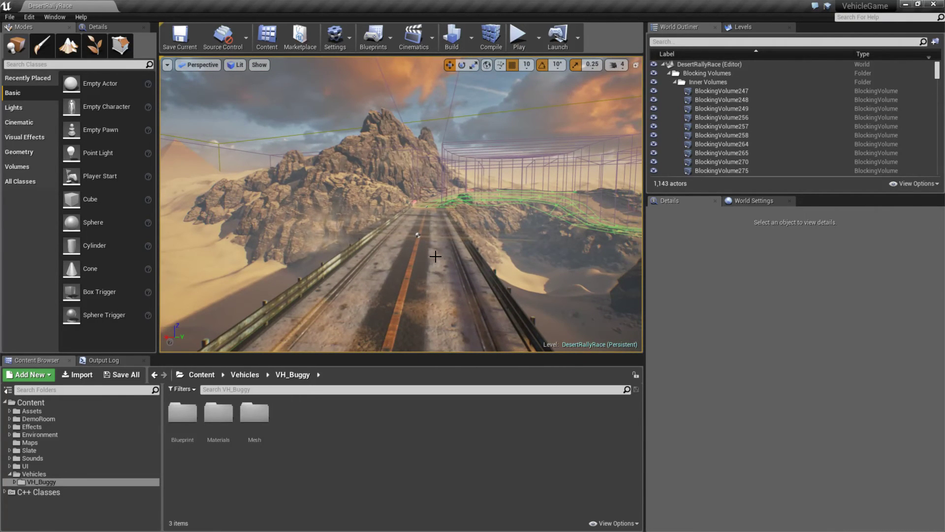